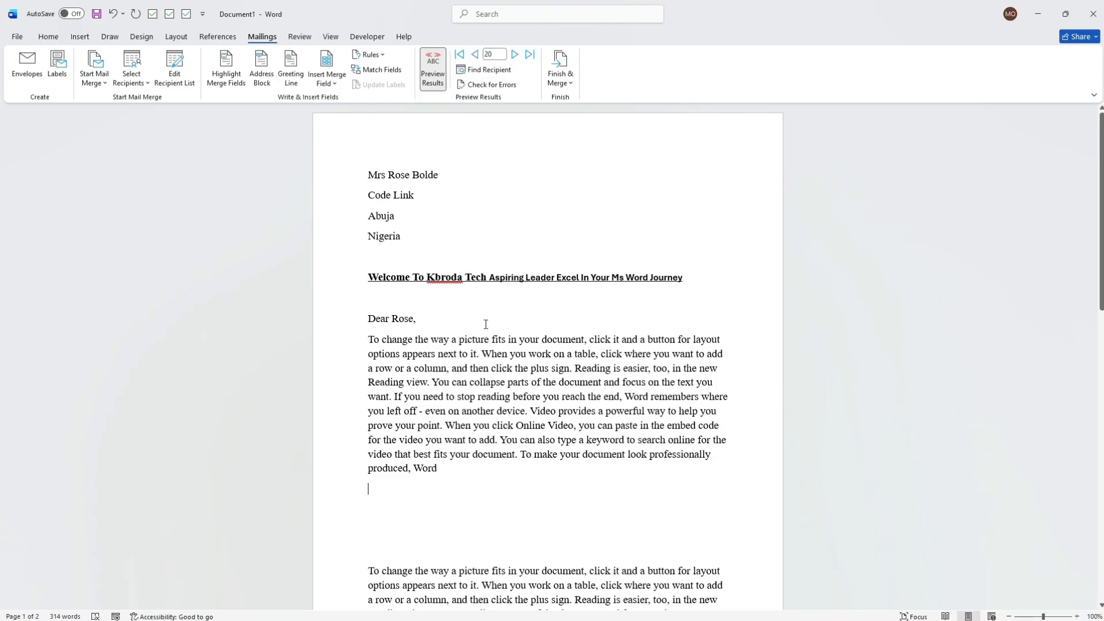
- Advance the merge preview to recipient record 22 and add an empty line below the letter's first body paragraph
click(516, 57)
click(516, 57)
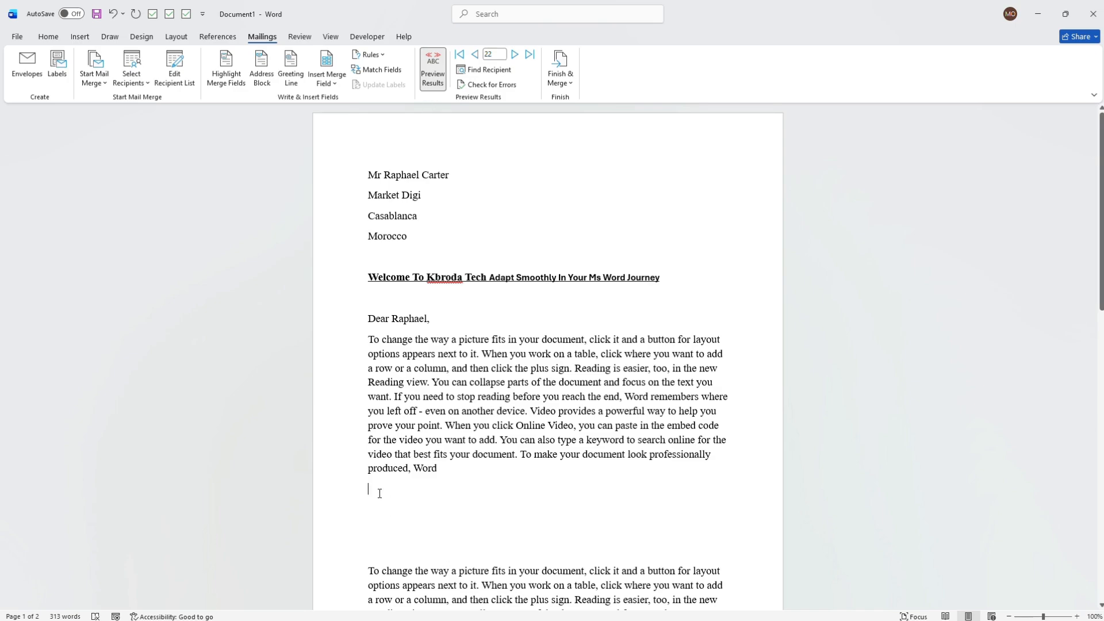
key(Return)
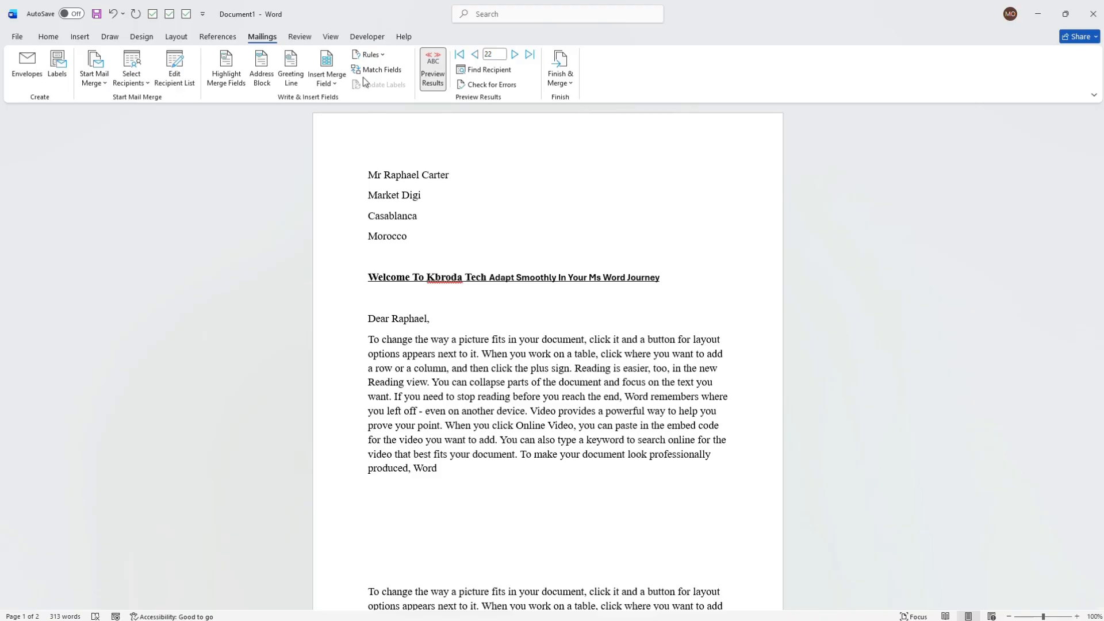
- Start an If...Then...Else rule below the first body paragraph with the condition Age Greater than or equal to 25
click(382, 55)
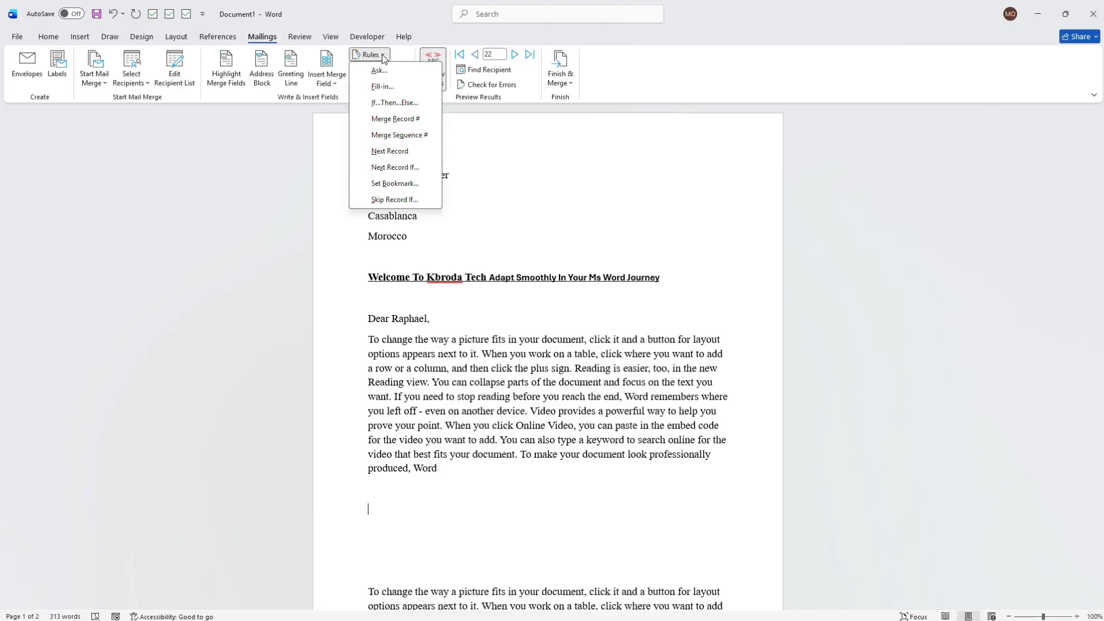
click(397, 103)
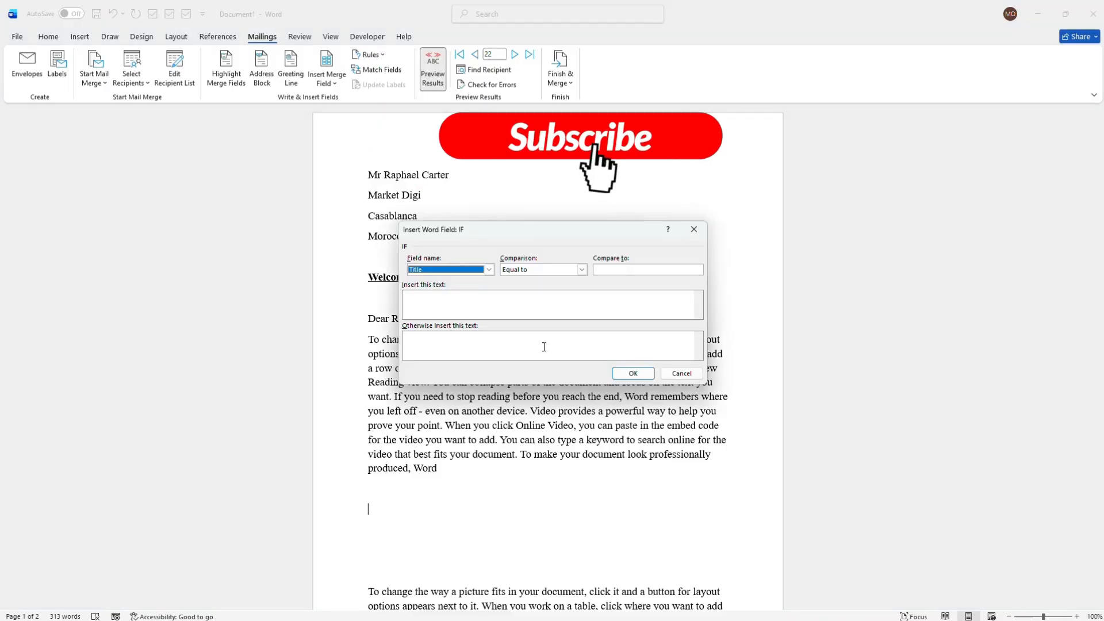
click(487, 271)
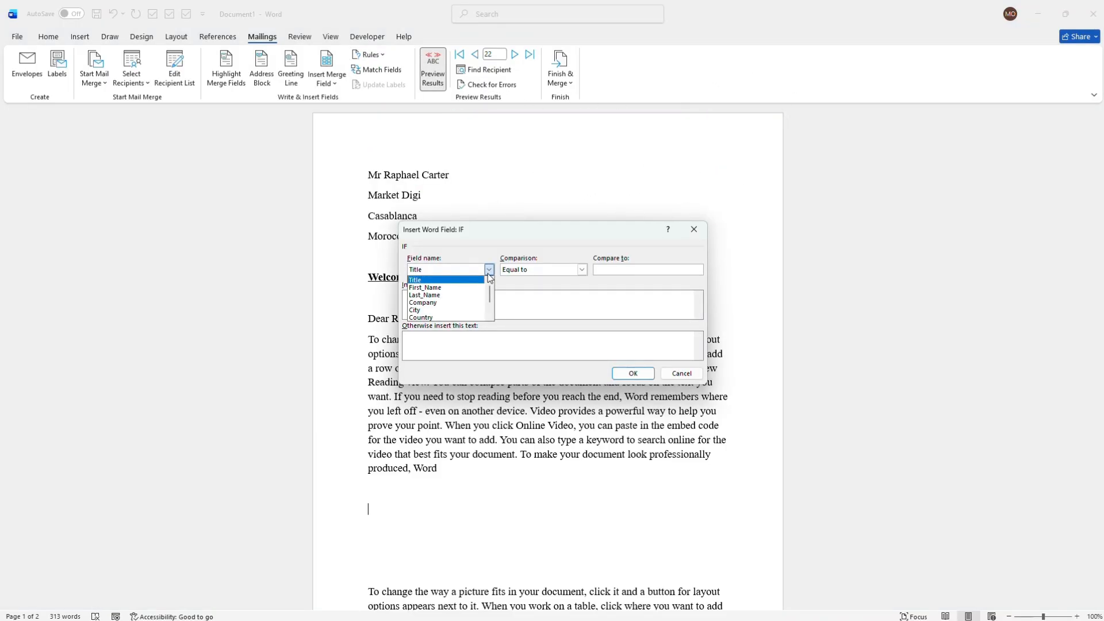
scroll(489, 304, down, 1)
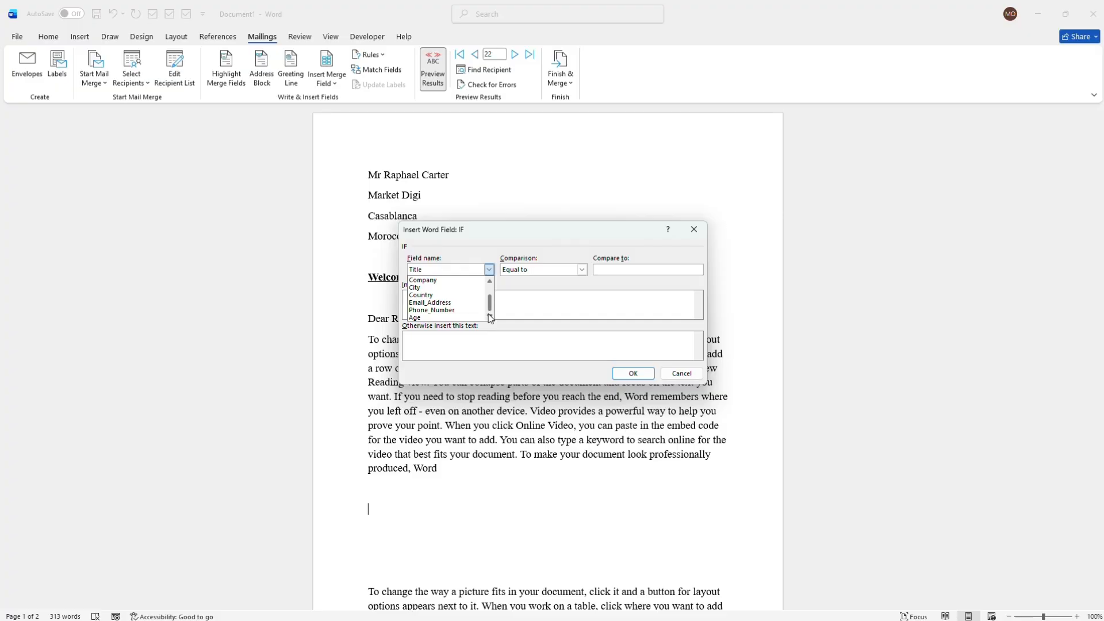
click(490, 318)
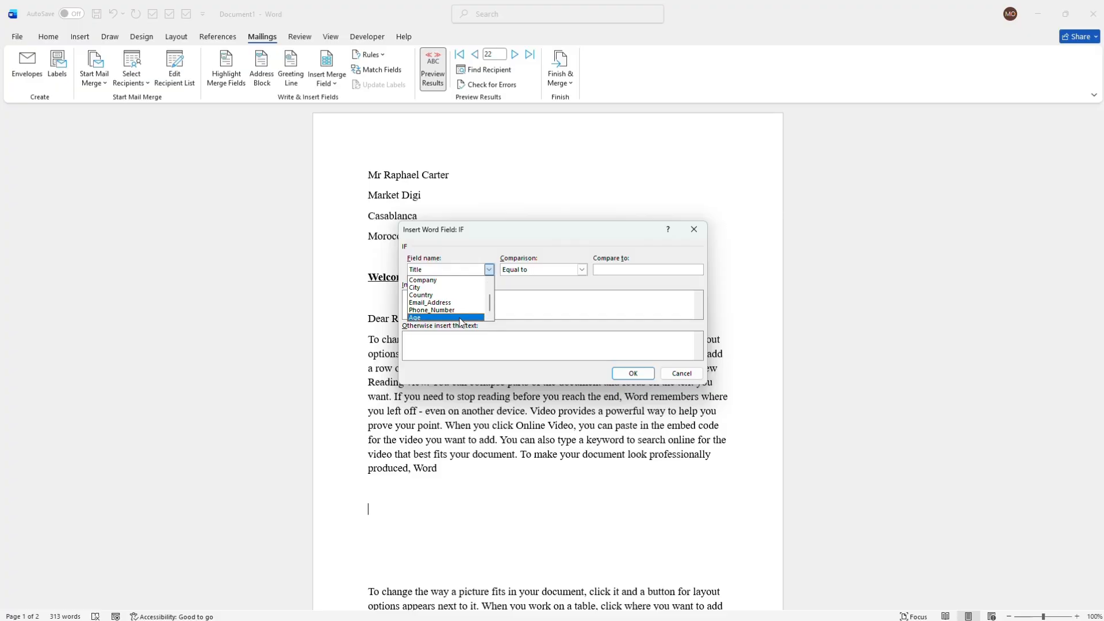
click(454, 312)
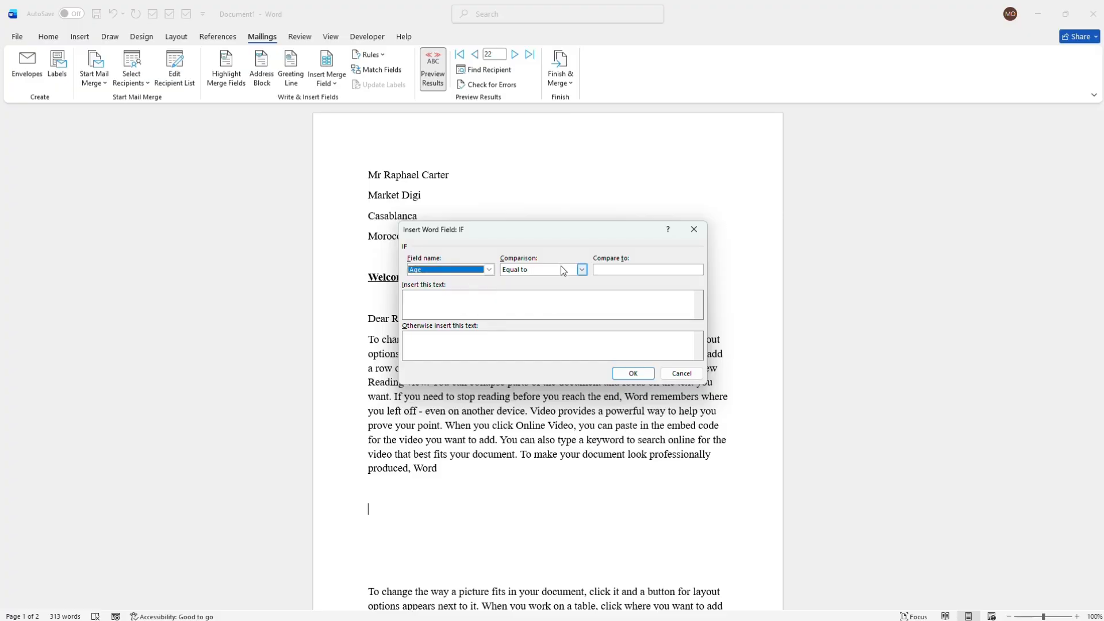
click(581, 271)
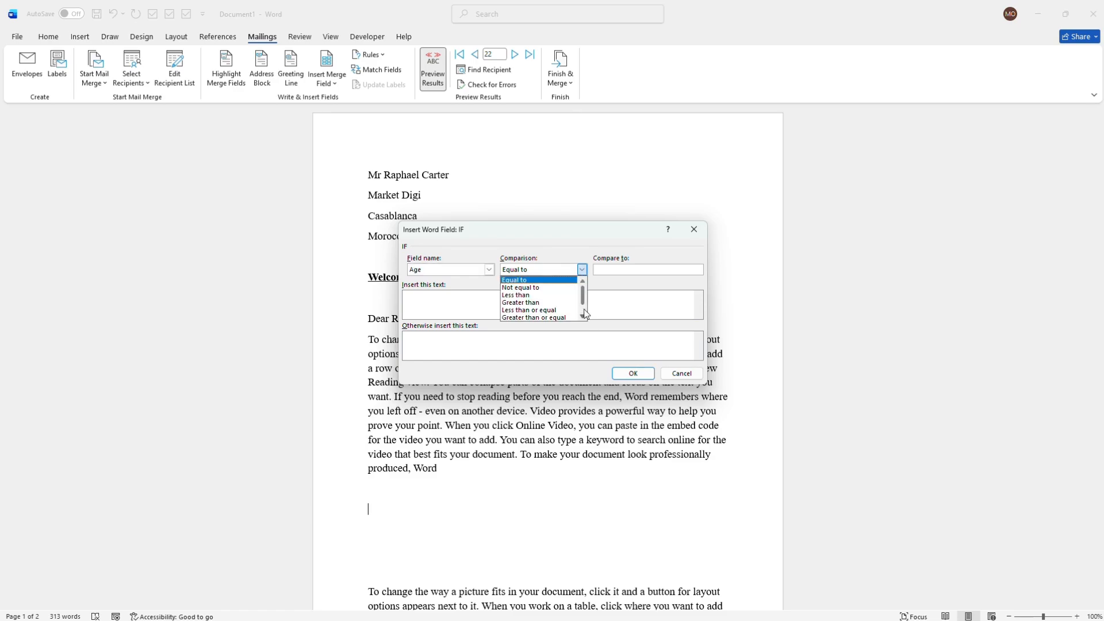
scroll(584, 314, down, 2)
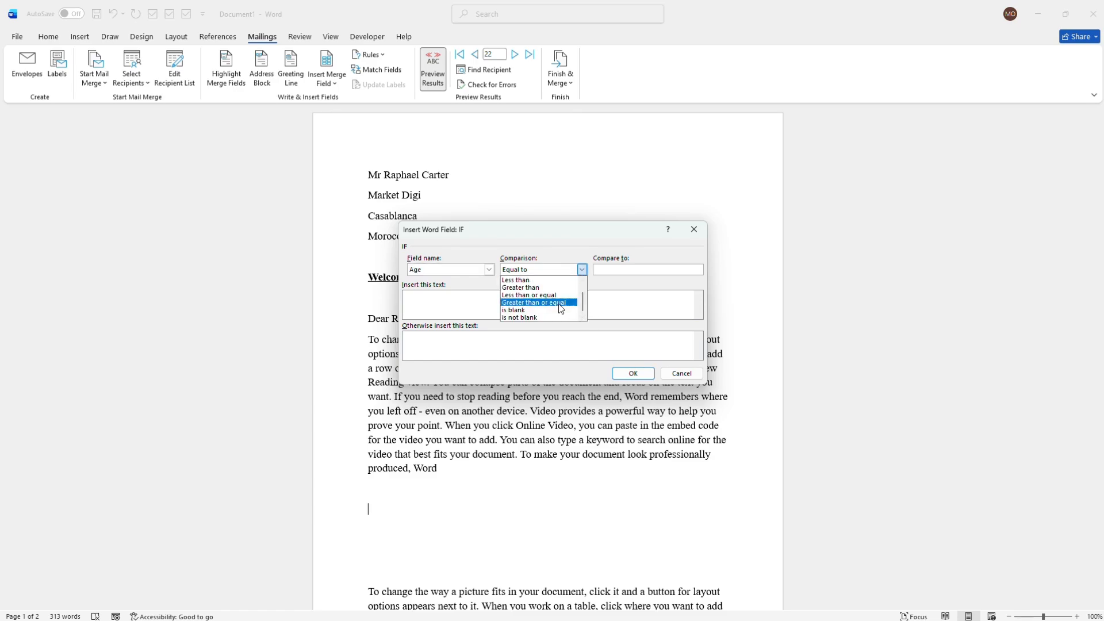
click(561, 308)
click(622, 269)
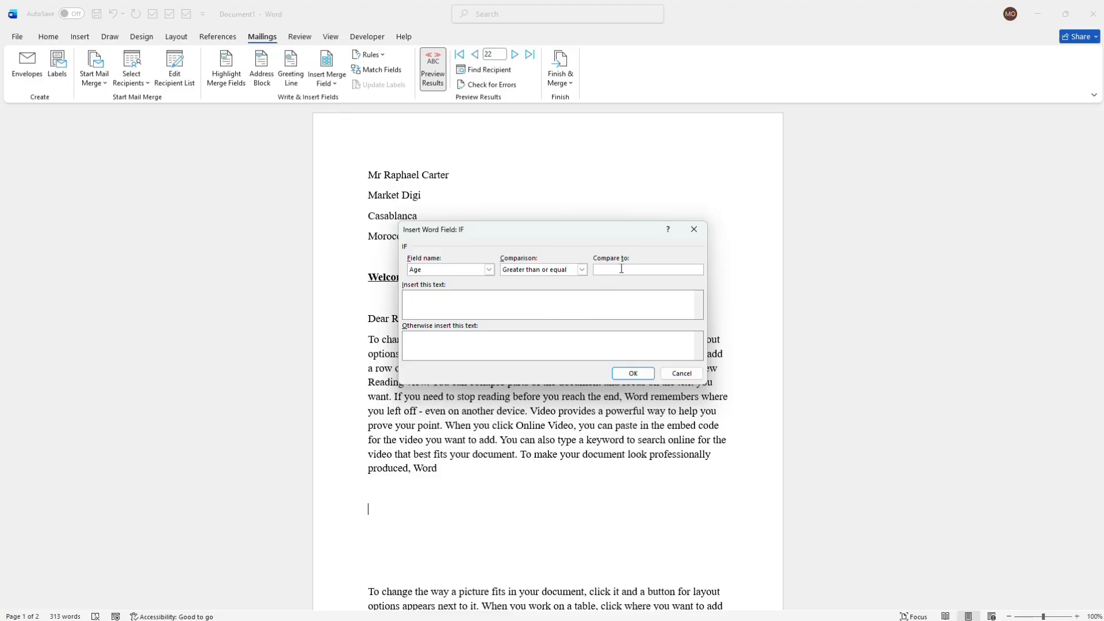
- Enter "Kudous" as the text to insert when the age condition is met
click(508, 306)
text(duos)
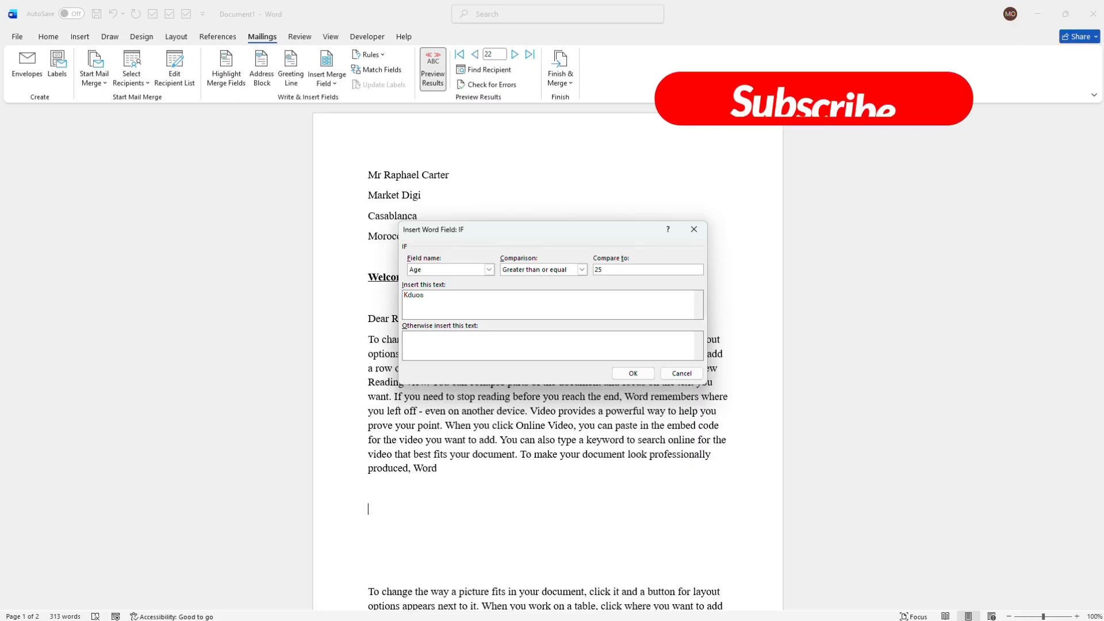
click(493, 342)
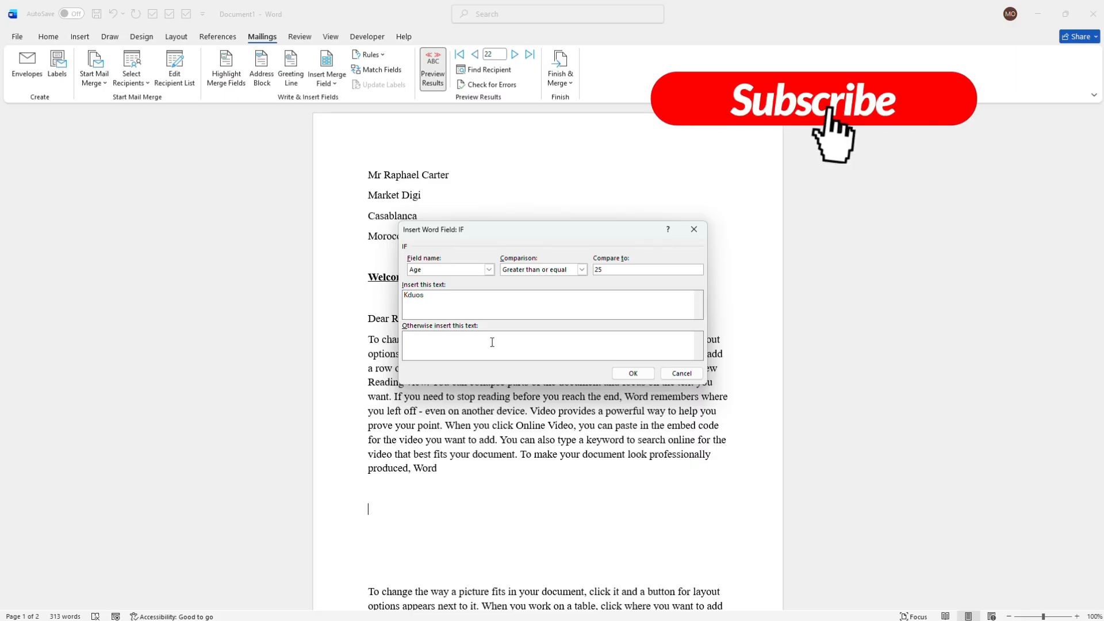
click(436, 303)
key(BackSpace)
key(BackSpace)
key(BackSpace)
text(u)
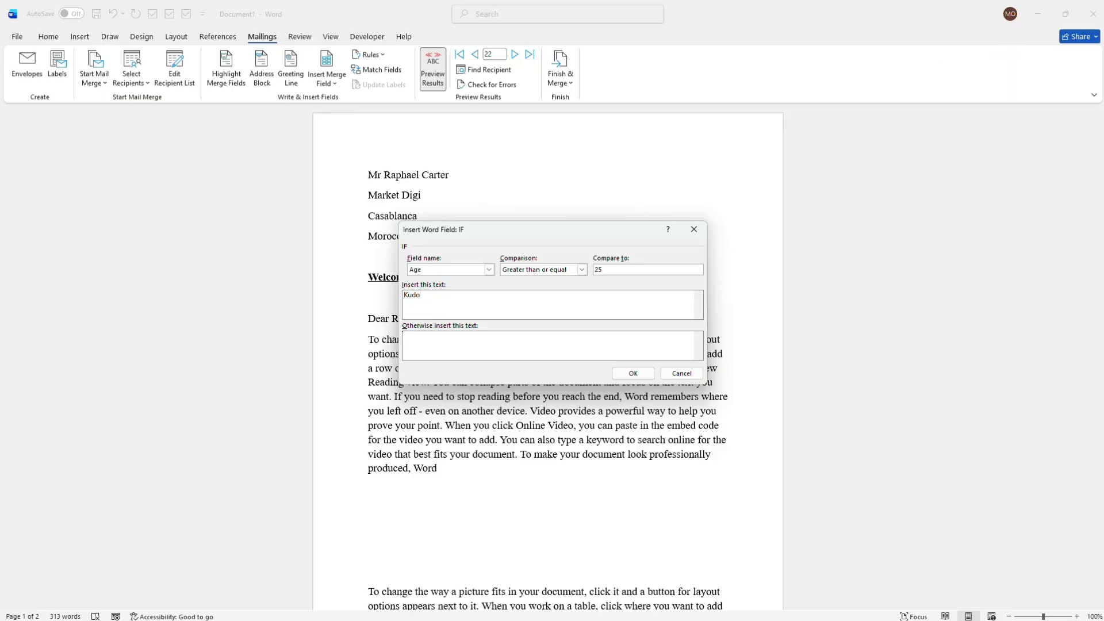
- Enter "Good job" as the text to insert otherwise, and insert the rule into the letter
click(425, 343)
text(ood job)
click(632, 374)
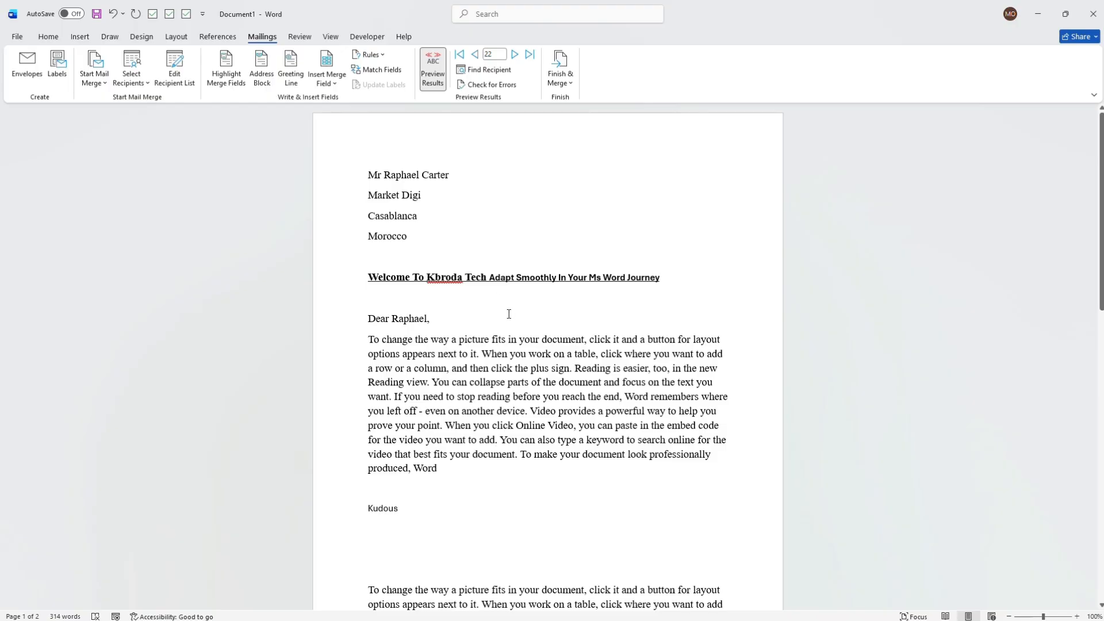
- Page forward and back through the merged letters down to record 15 to check the age rule's text for different recipients
click(513, 55)
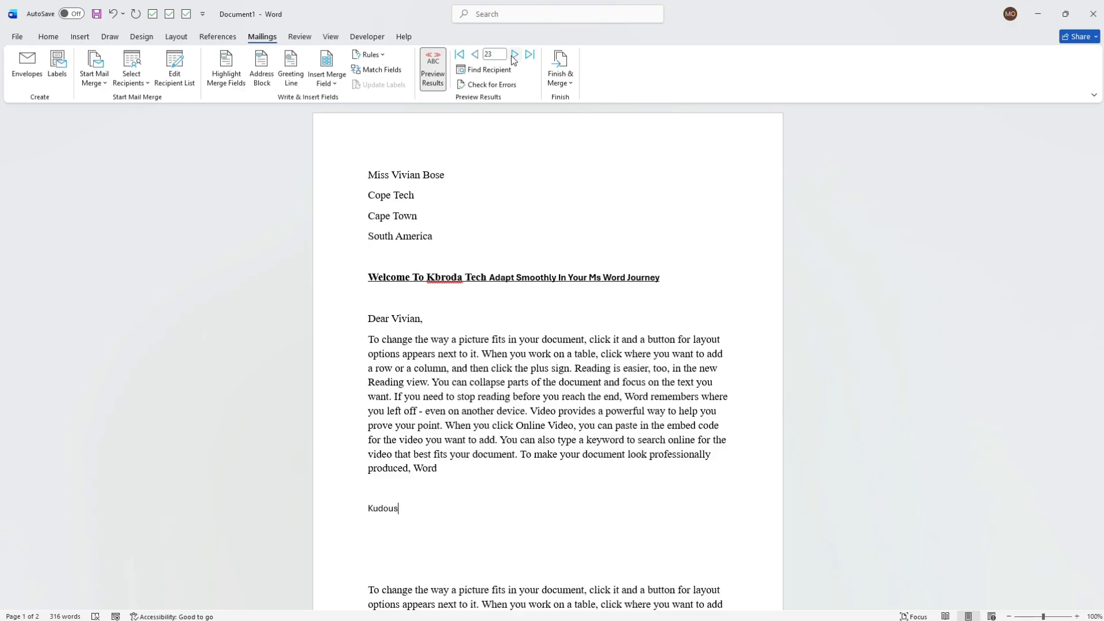
click(513, 58)
click(474, 54)
click(474, 55)
click(474, 56)
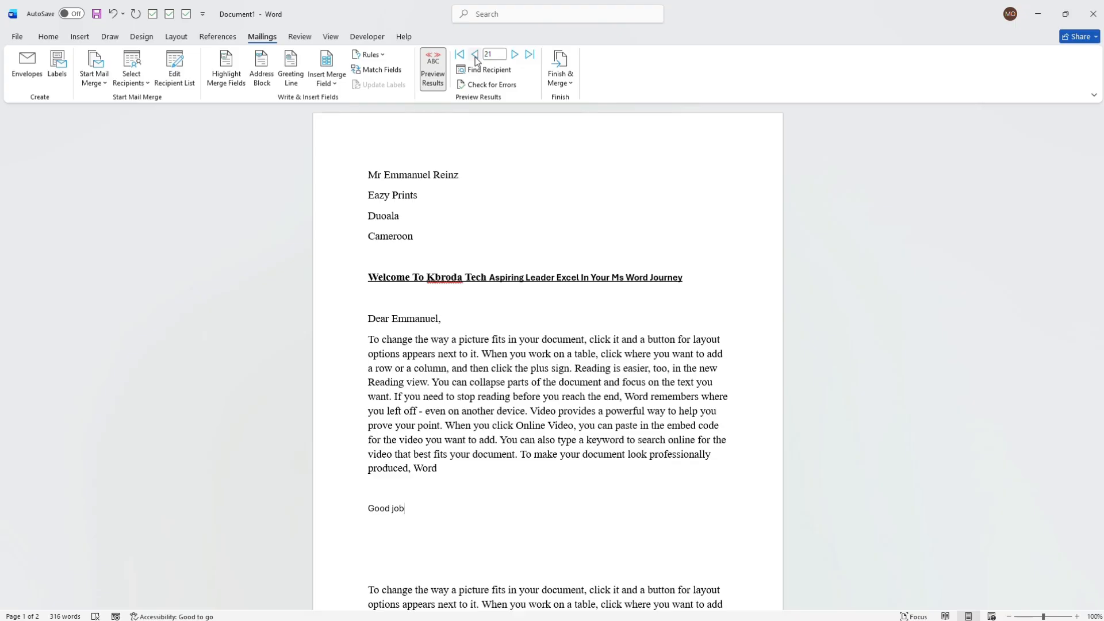
click(475, 58)
click(475, 56)
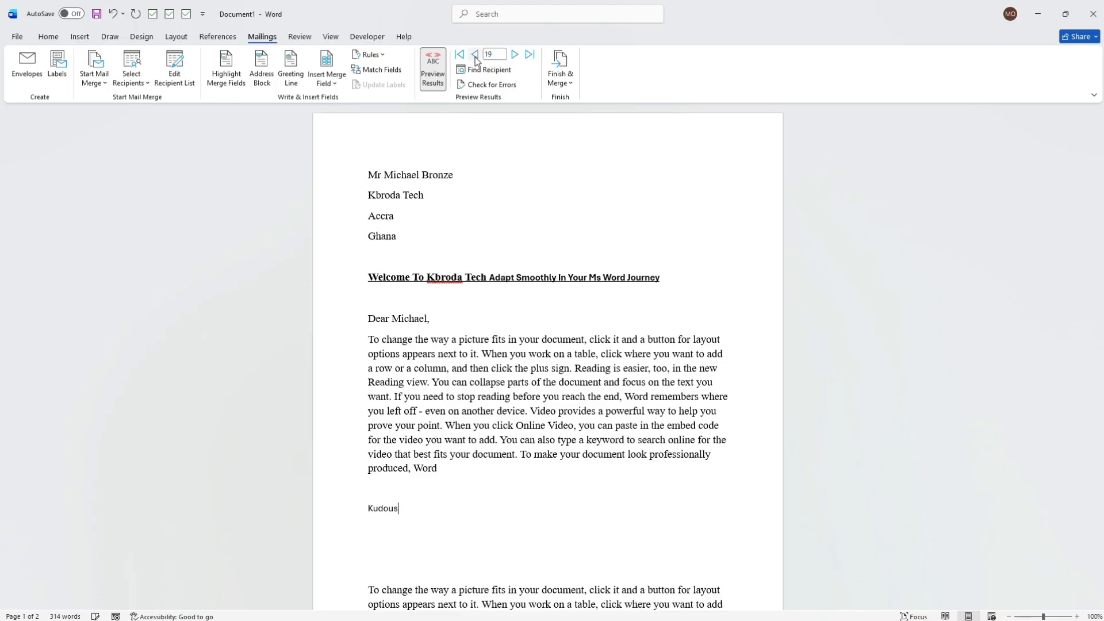
click(474, 56)
click(475, 57)
click(475, 57)
click(475, 57)
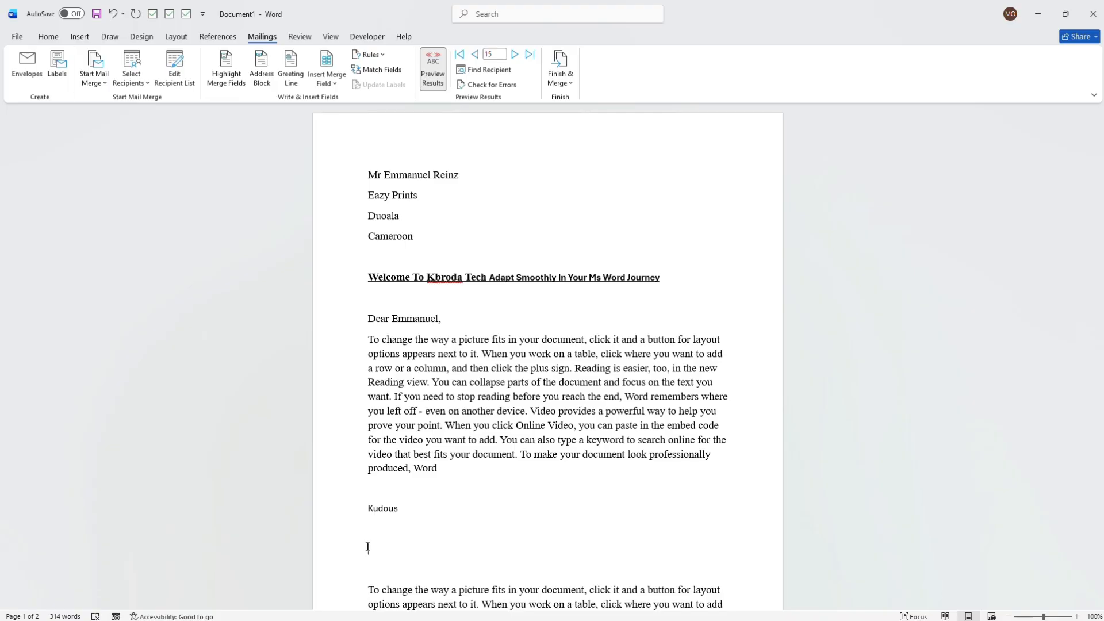
- Insert an If...Then...Else rule below the age rule's text, using Title with Equal to and leaving the comparison value and both texts blank
click(373, 55)
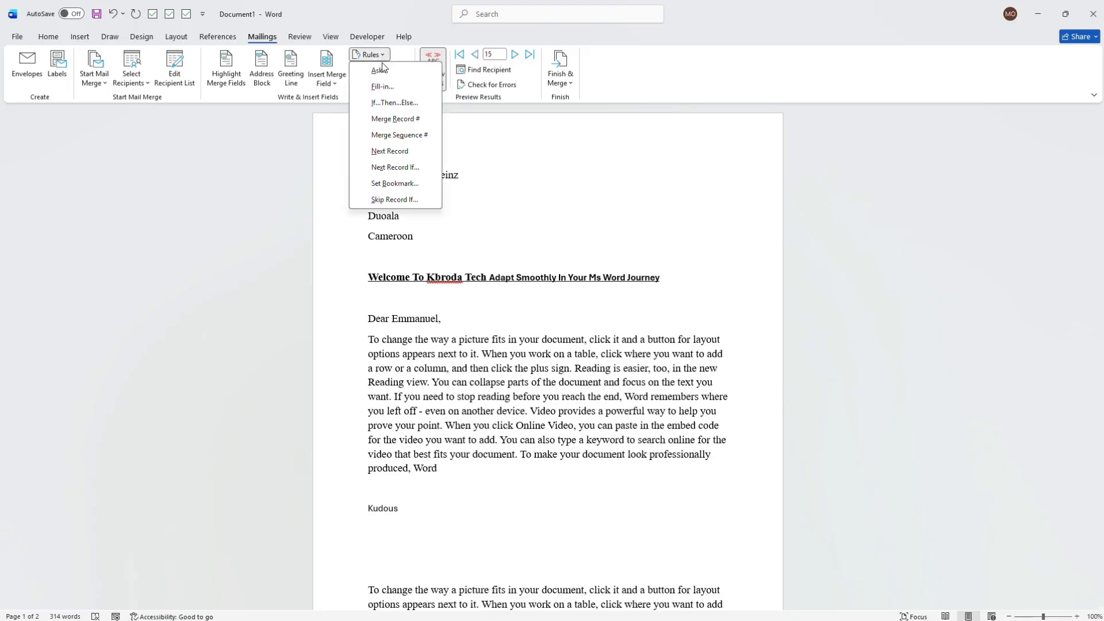
click(395, 102)
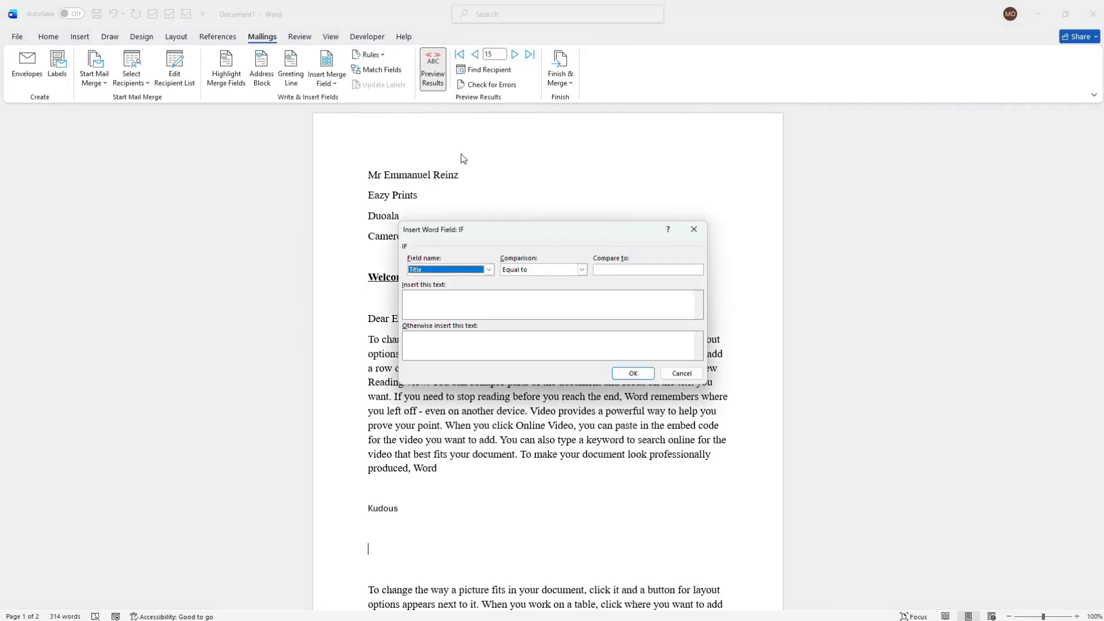
click(490, 270)
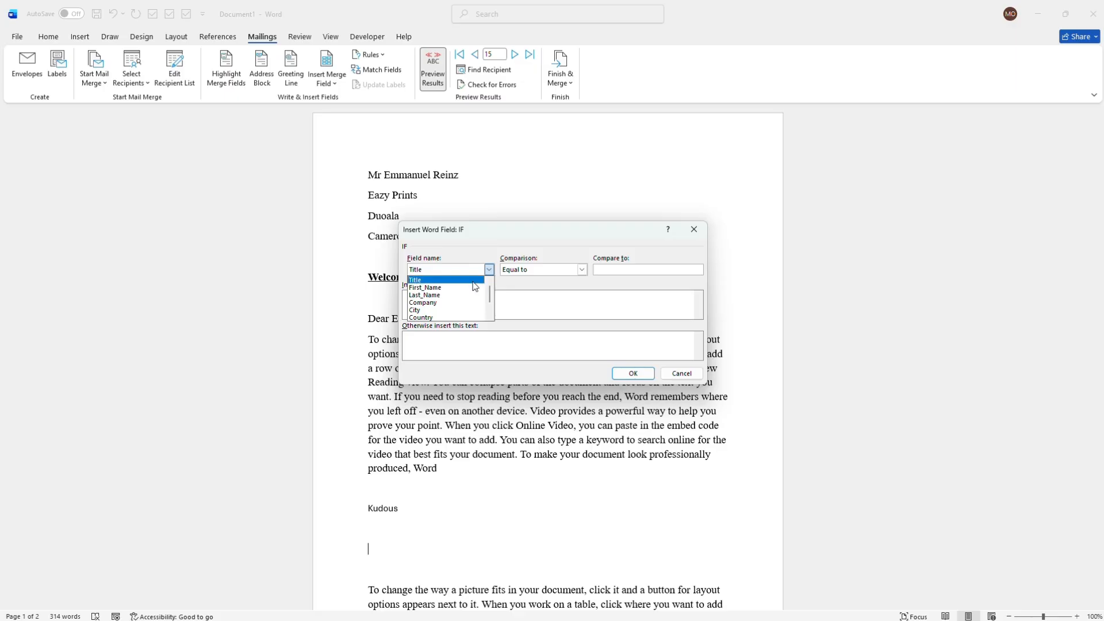
click(474, 280)
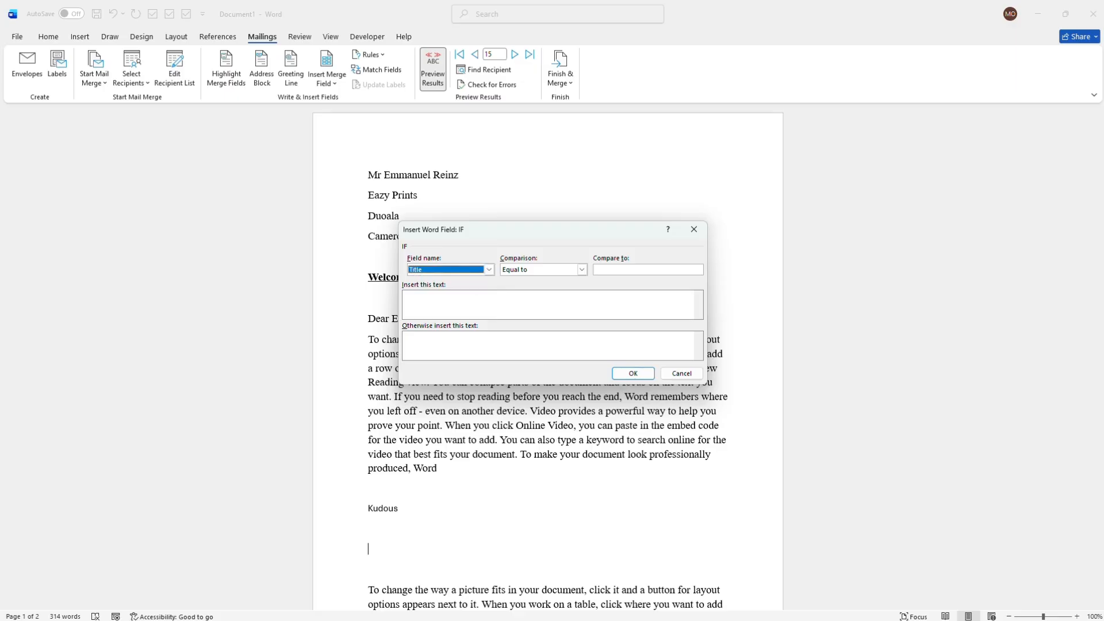
click(632, 374)
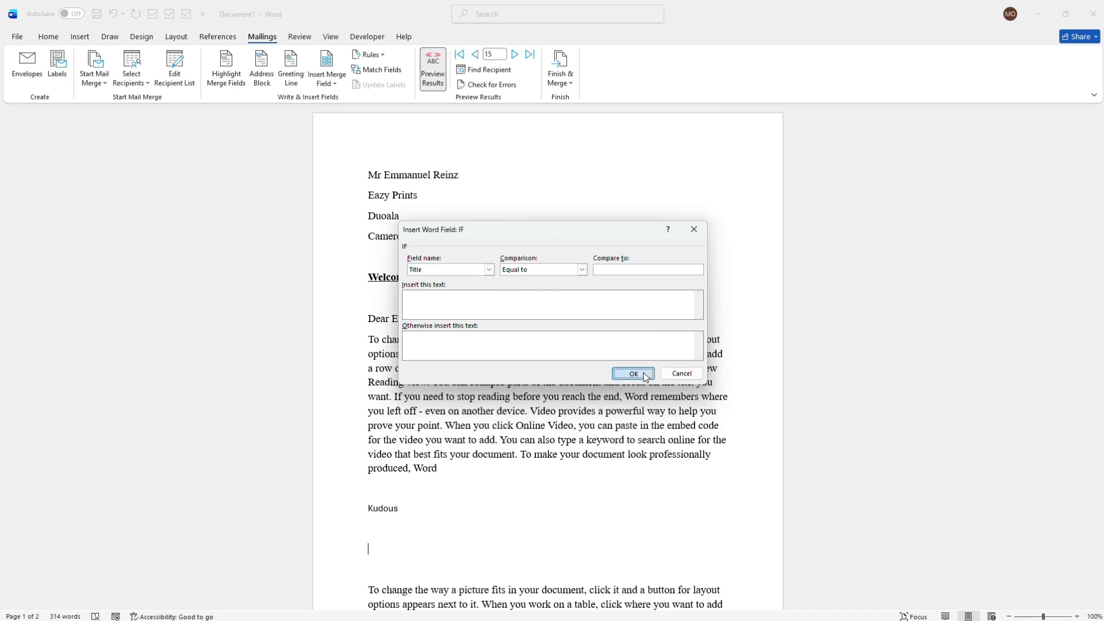
- Switch to the YT - VIDEO workbook in Excel, examine the recipient list's fields and ages, and return to the letter in Word
click(1039, 18)
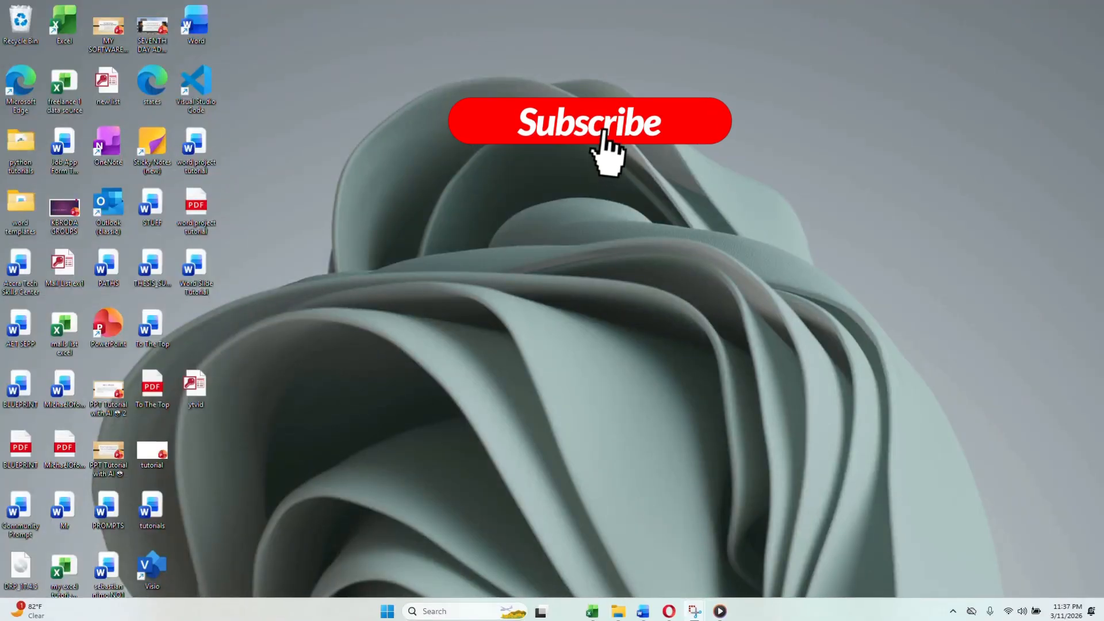
click(594, 610)
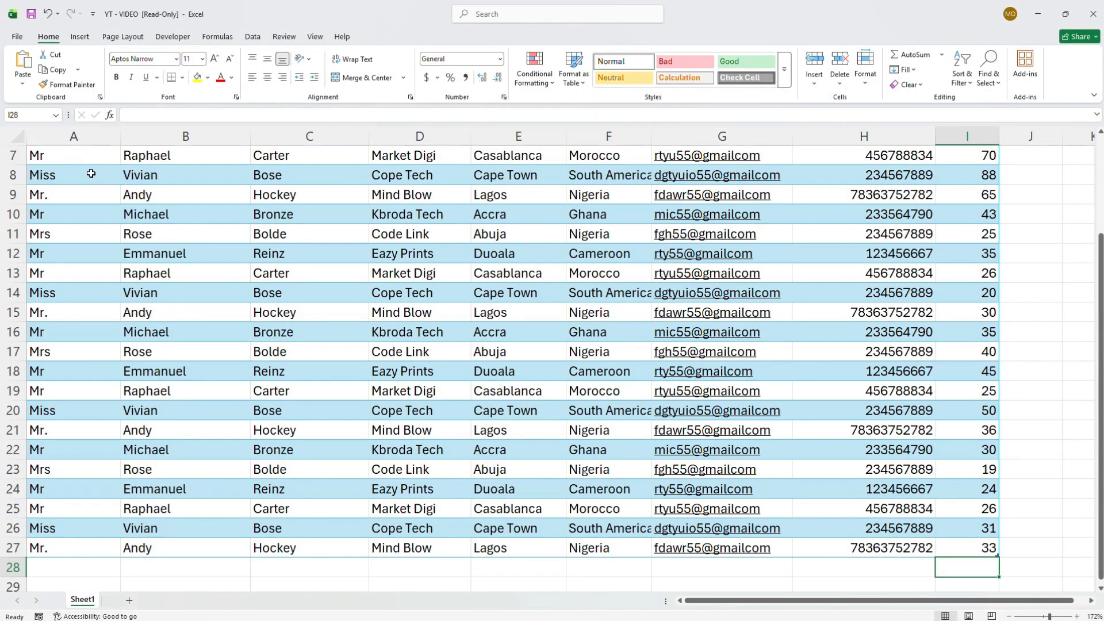
scroll(1099, 204, up, 2)
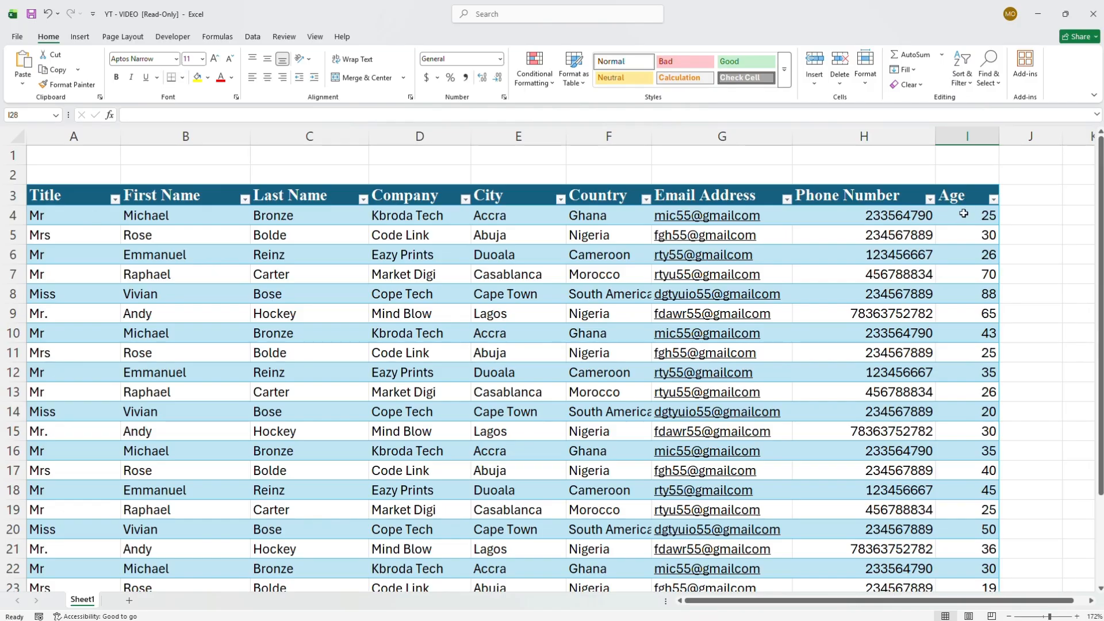
scroll(1010, 463, down, 7)
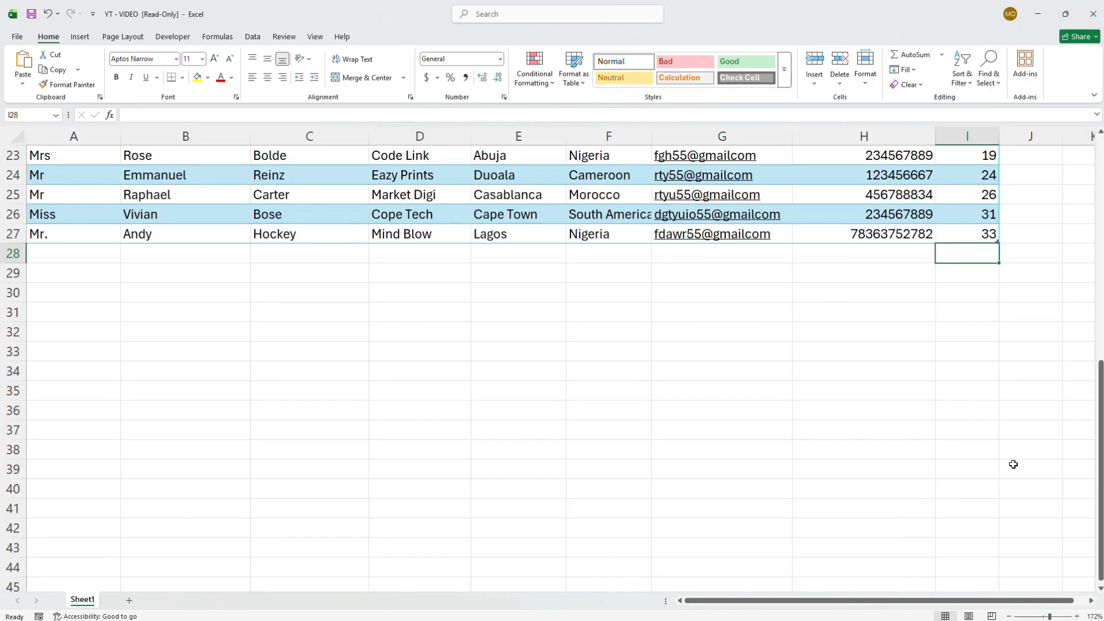
click(1099, 132)
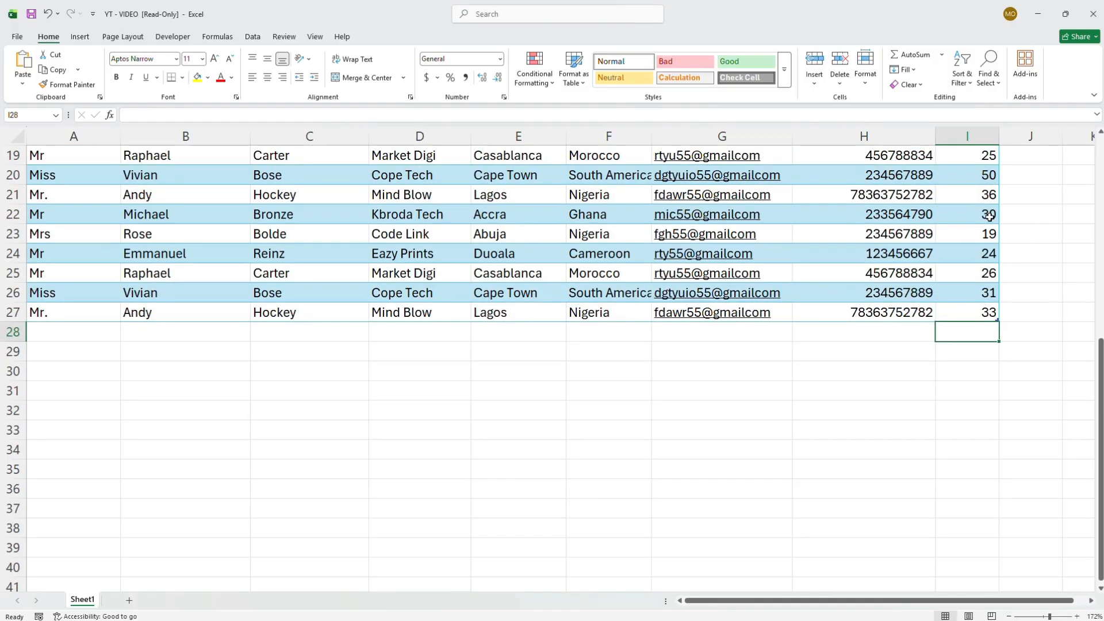
click(1041, 20)
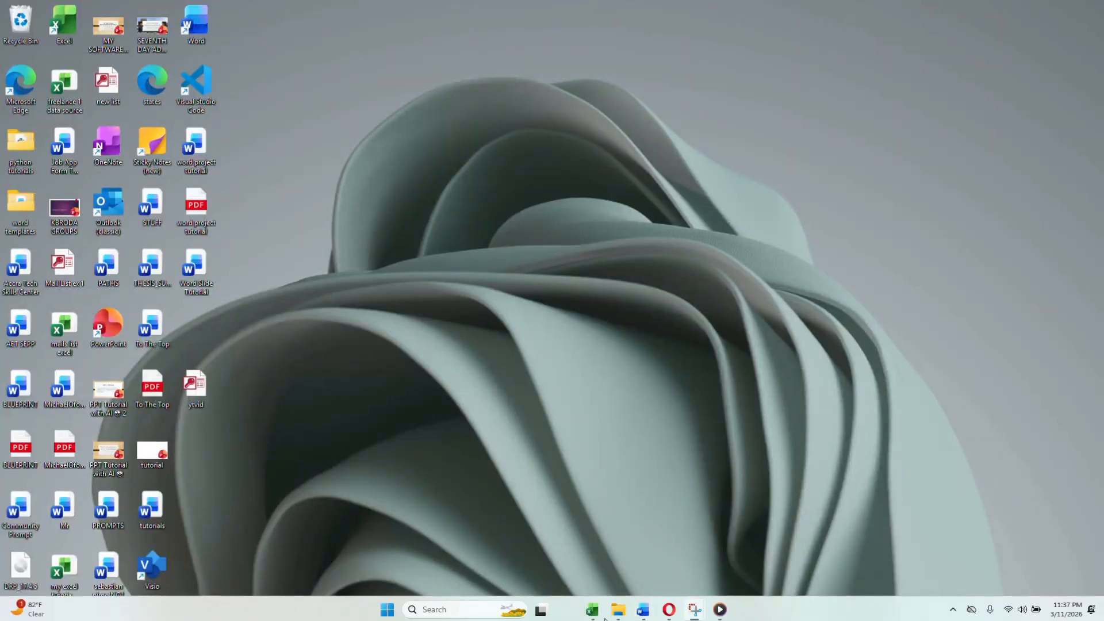
mouse_move(643, 609)
click(643, 558)
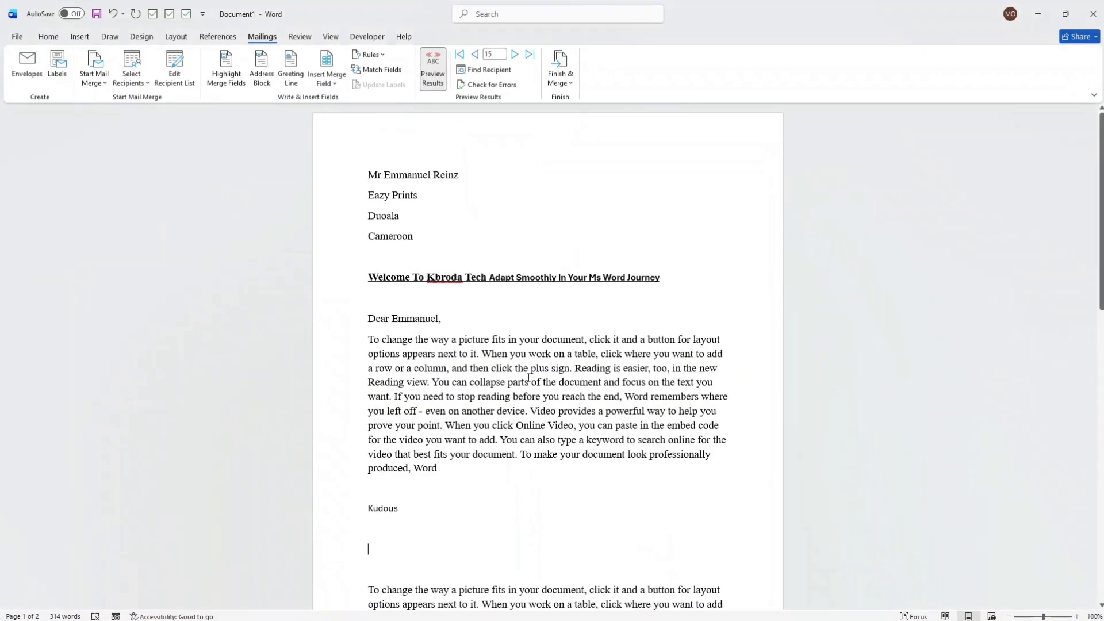